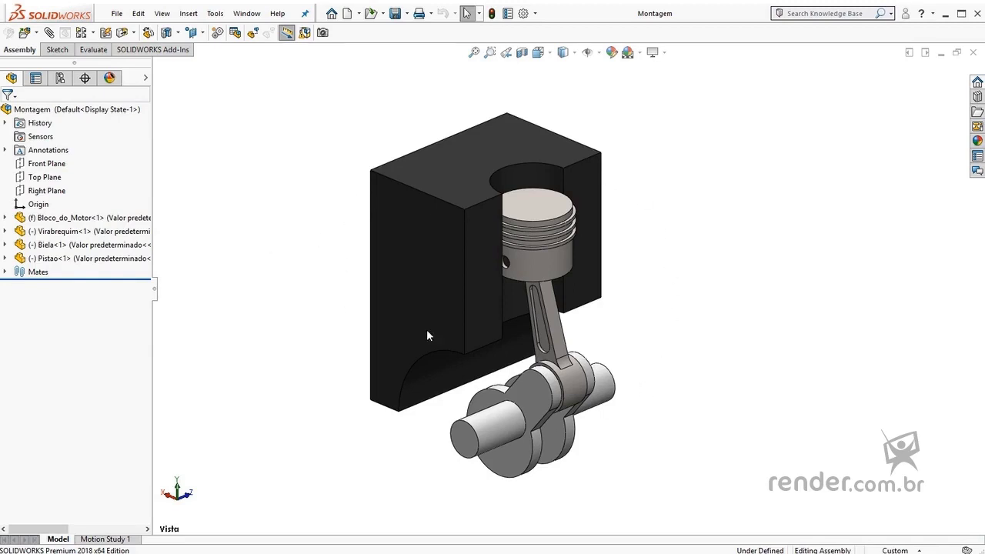
# - Rotate the crankshaft so the connecting rod and piston move to a new position
pyautogui.moveTo(489, 425)
pyautogui.mouseDown()
pyautogui.moveTo(434, 410)
pyautogui.moveTo(548, 446)
pyautogui.moveTo(570, 416)
pyautogui.moveTo(726, 321)
pyautogui.mouseUp()
pyautogui.click(726, 321)
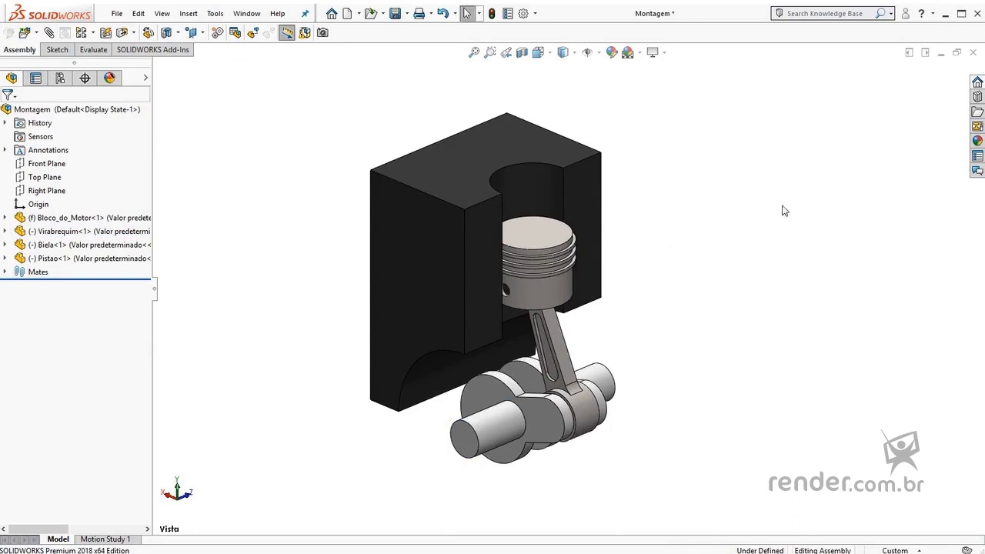
# - Close the Montagem assembly without saving and create a new assembly document, Assem3
pyautogui.click(973, 52)
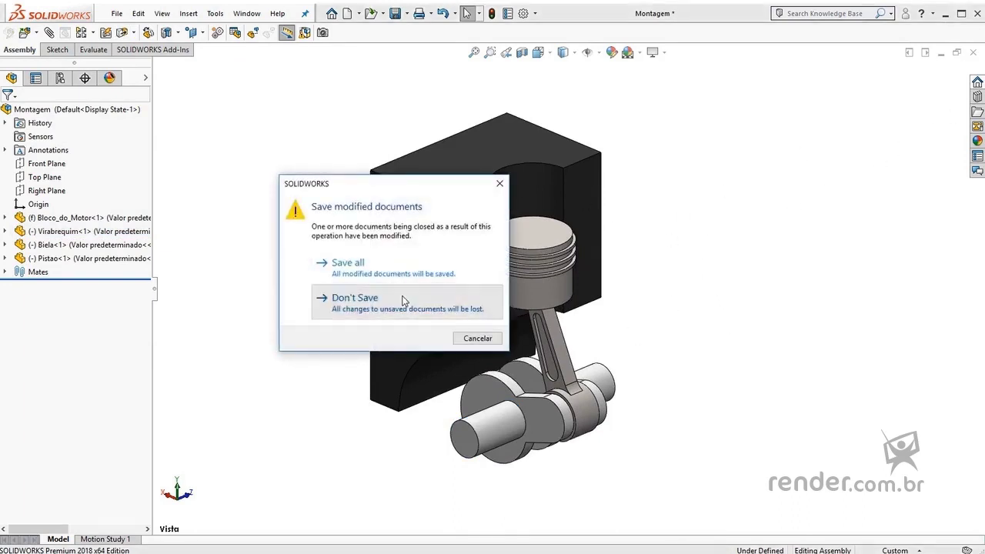
pyautogui.click(444, 297)
pyautogui.click(116, 14)
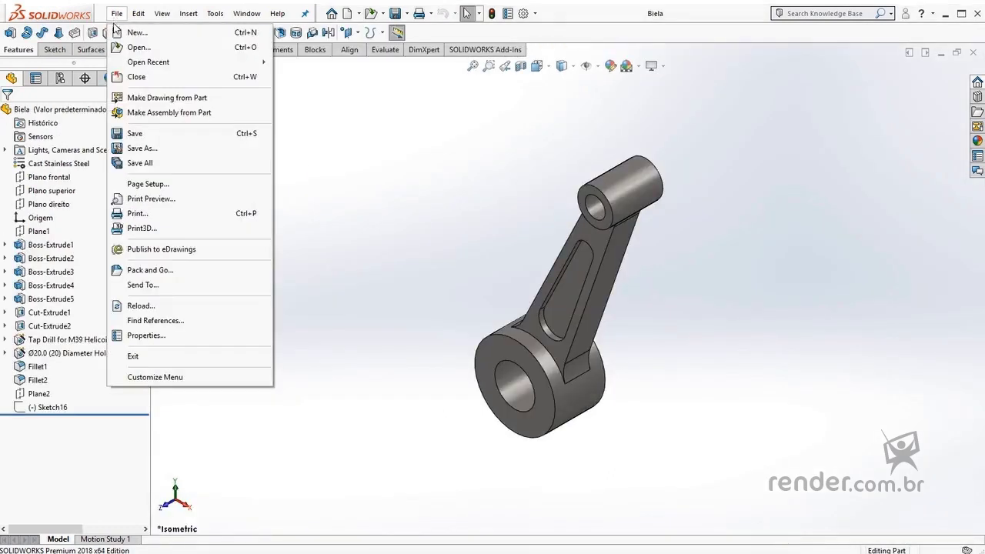
pyautogui.click(124, 31)
pyautogui.click(348, 224)
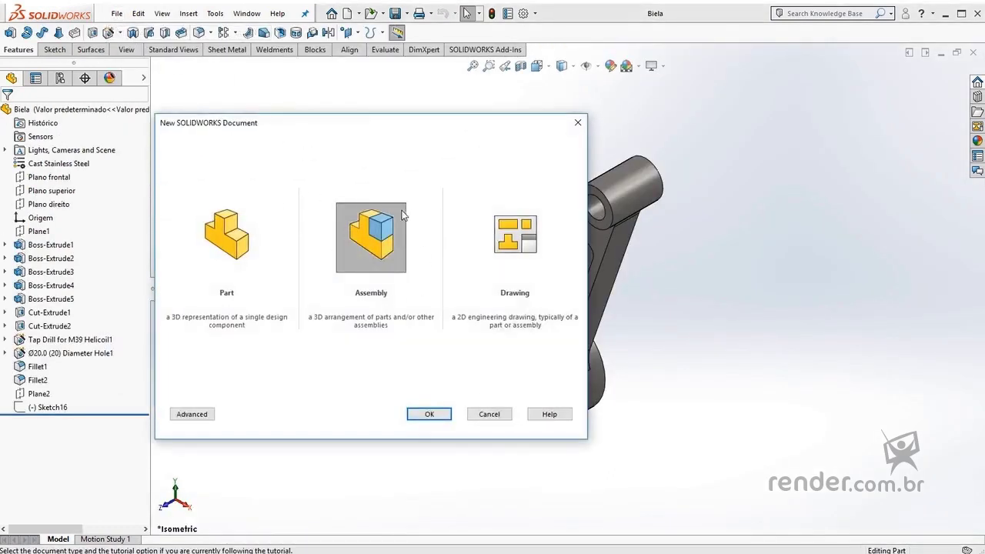
pyautogui.click(429, 414)
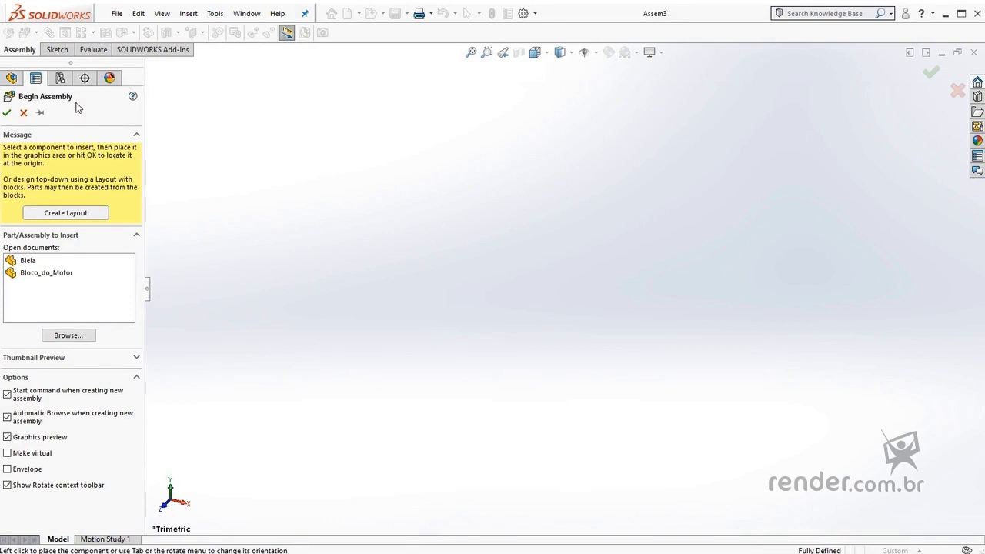
# - Place Bloco_do_Motor from the open documents as the first, fixed component of Assem3
pyautogui.click(30, 277)
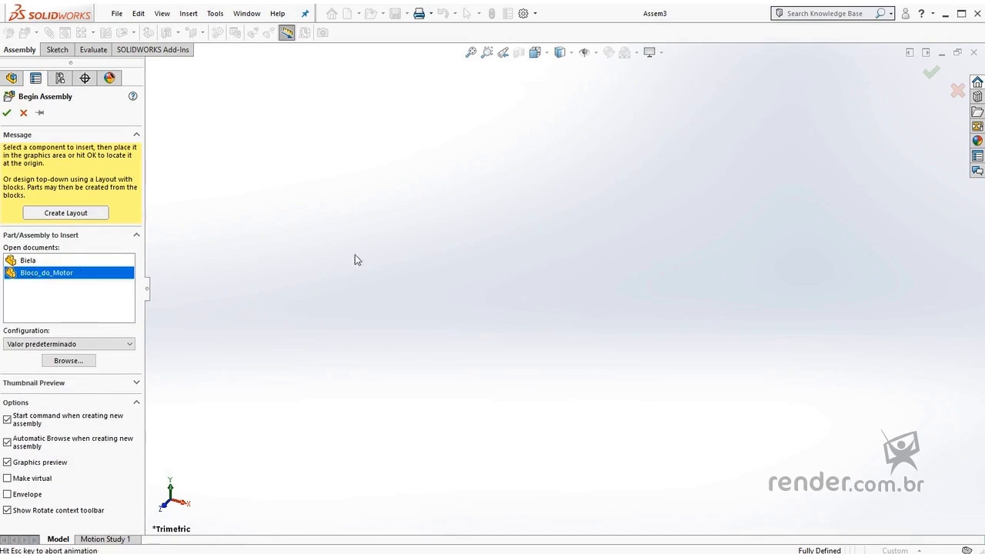
pyautogui.click(430, 252)
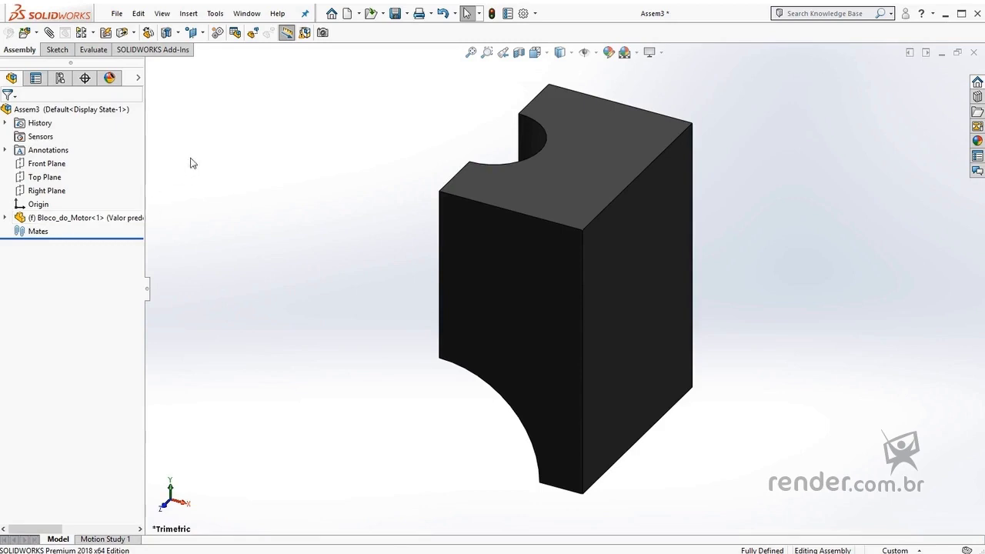
pyautogui.click(188, 13)
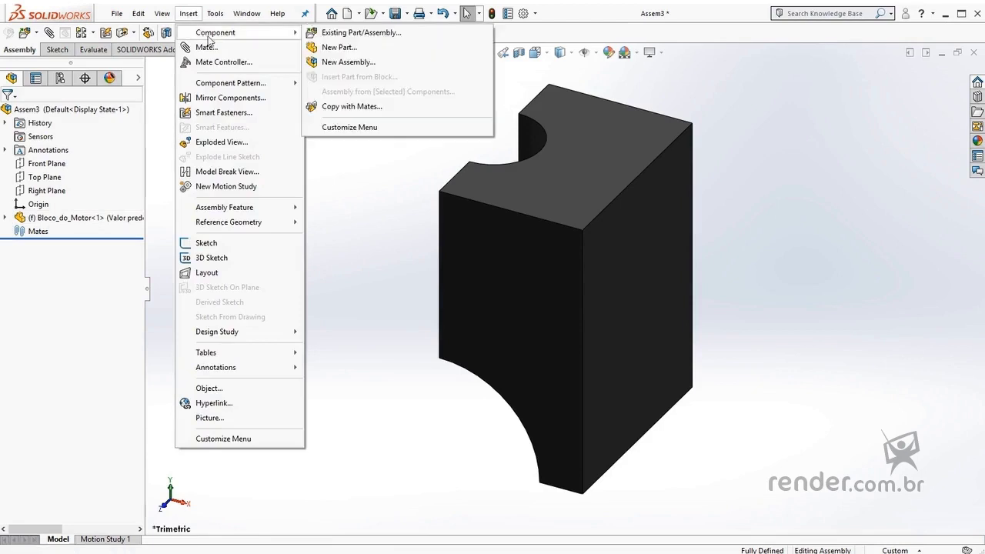
pyautogui.moveTo(231, 33)
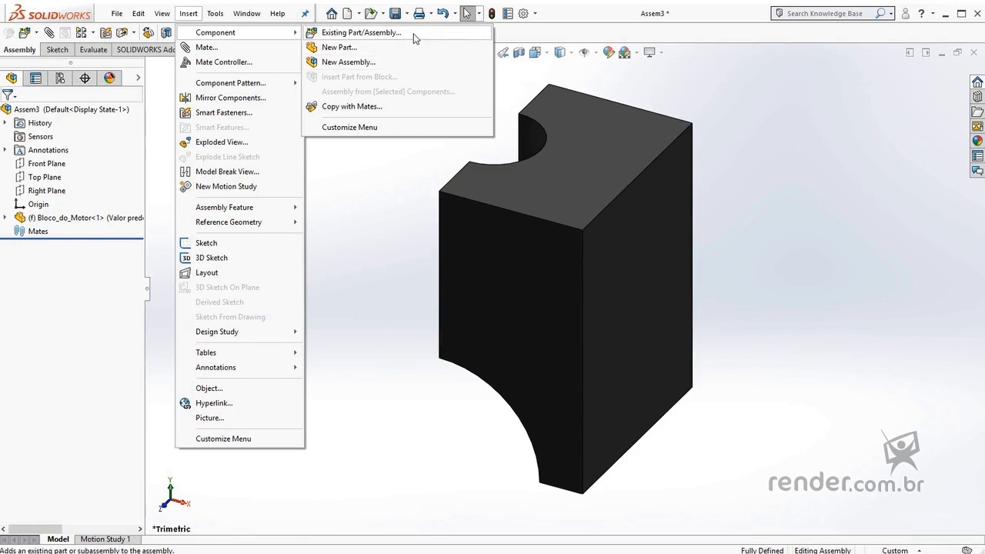
# - Insert the Virabrequim part file and drag the crankshaft into position beside the engine block
pyautogui.click(413, 33)
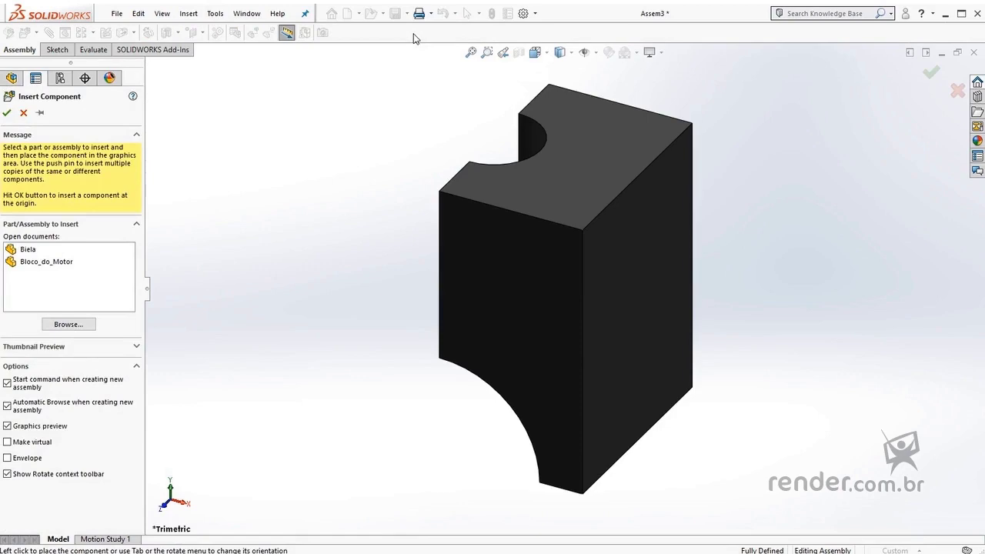
pyautogui.click(79, 326)
pyautogui.click(149, 156)
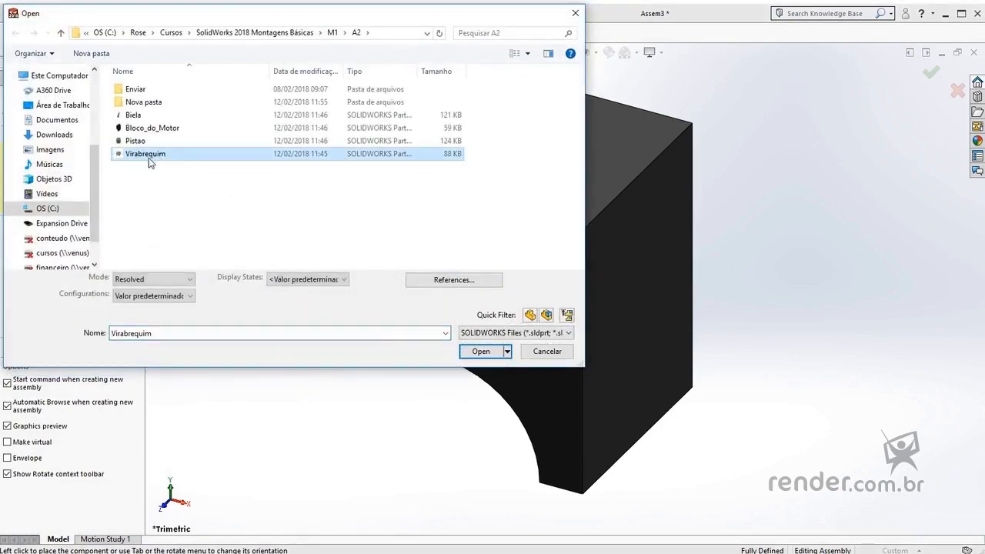
pyautogui.click(471, 351)
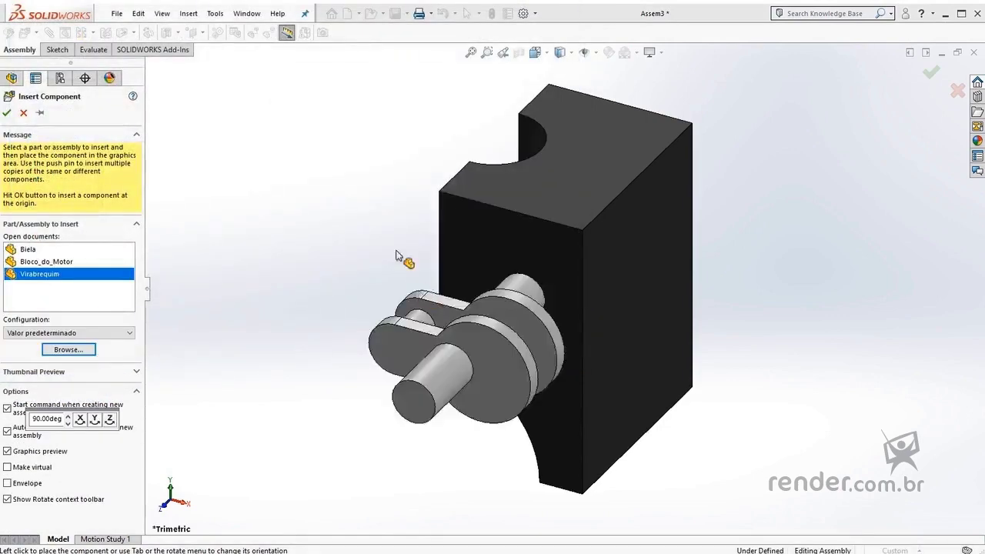
pyautogui.click(302, 272)
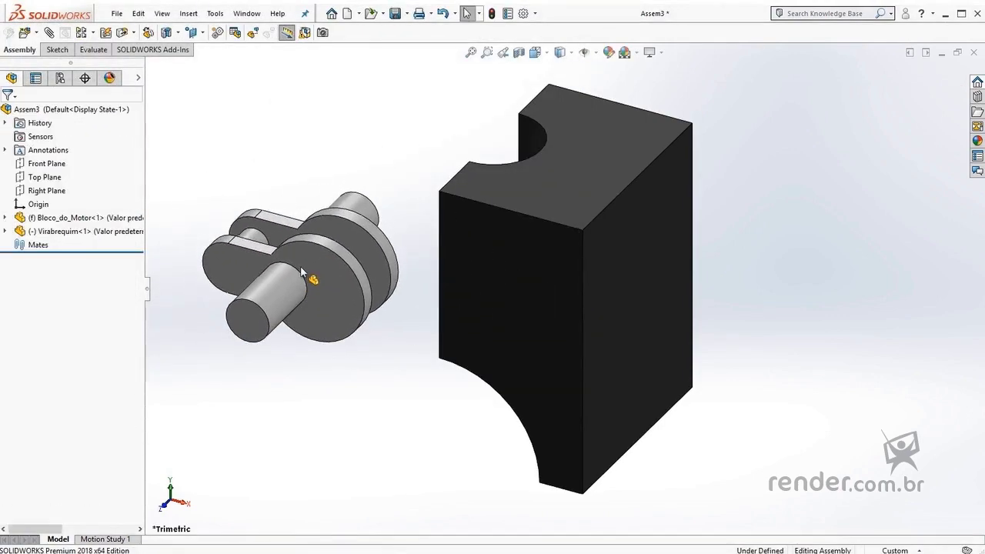
pyautogui.click(313, 261)
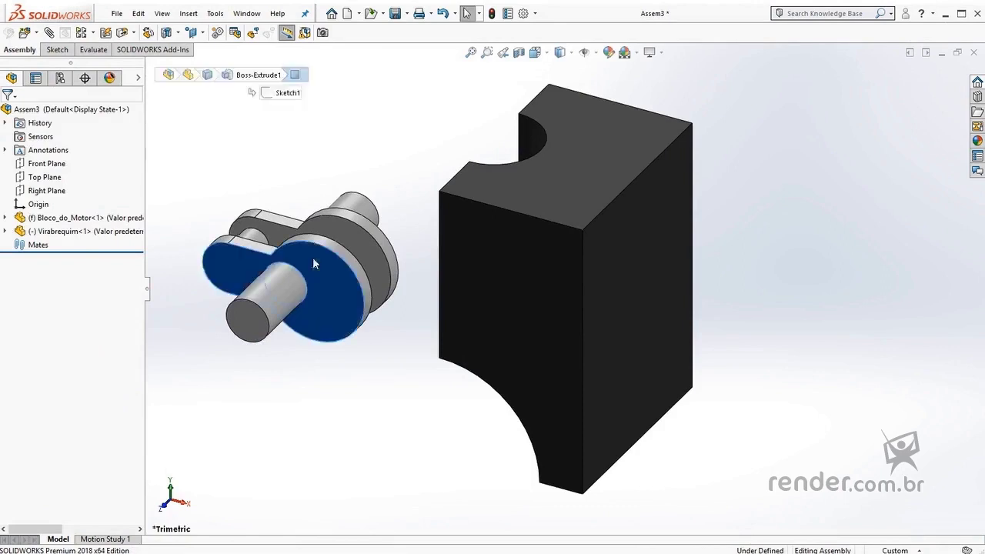
pyautogui.moveTo(312, 262)
pyautogui.mouseDown()
pyautogui.moveTo(220, 315)
pyautogui.moveTo(396, 269)
pyautogui.moveTo(351, 352)
pyautogui.mouseUp()
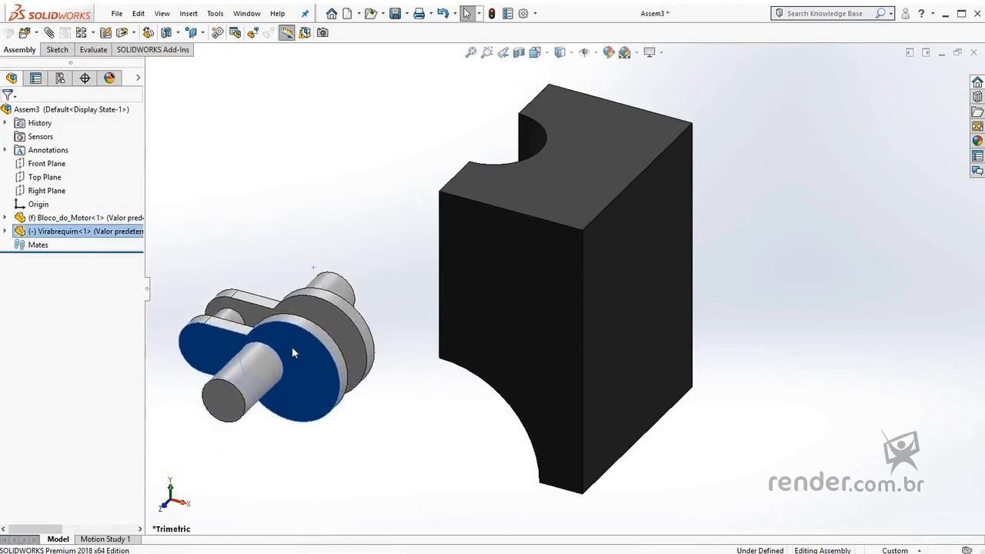
pyautogui.click(395, 334)
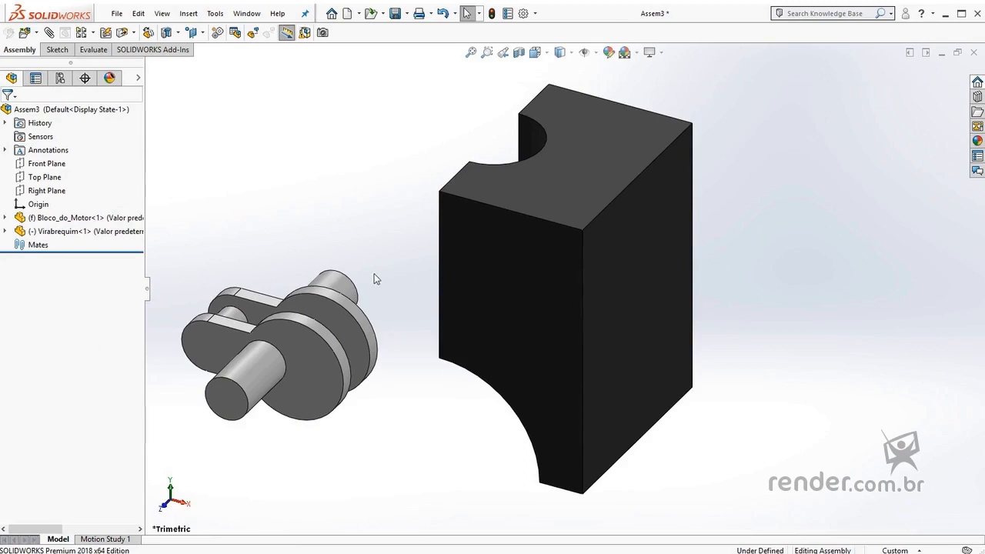
# - Tile the windows, drag the Biela connecting rod into Assem3, then maximize and zoom to fit
pyautogui.click(247, 15)
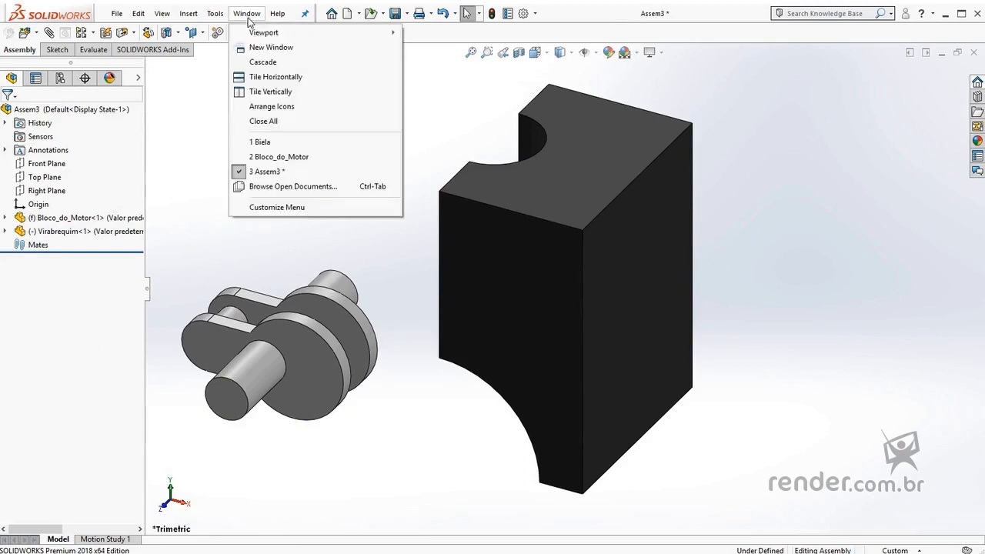
pyautogui.click(262, 77)
pyautogui.scroll(3, 517, 145)
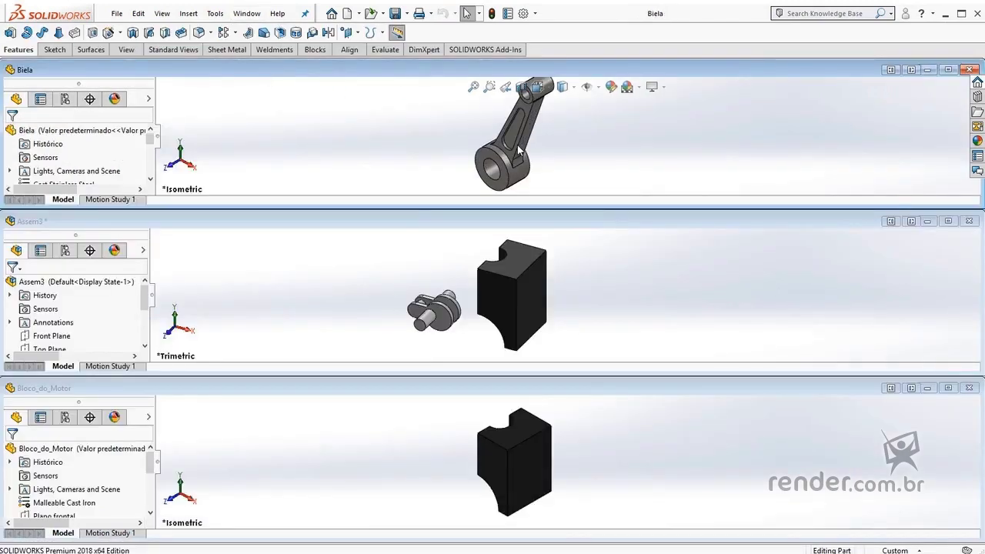
pyautogui.moveTo(524, 146); pyautogui.dragTo(336, 305)
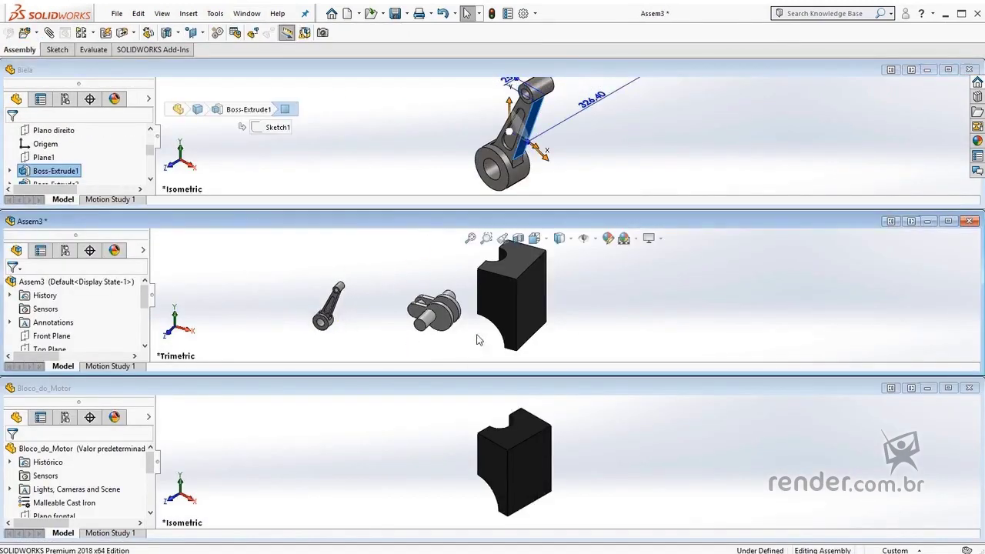
pyautogui.doubleClick(424, 223)
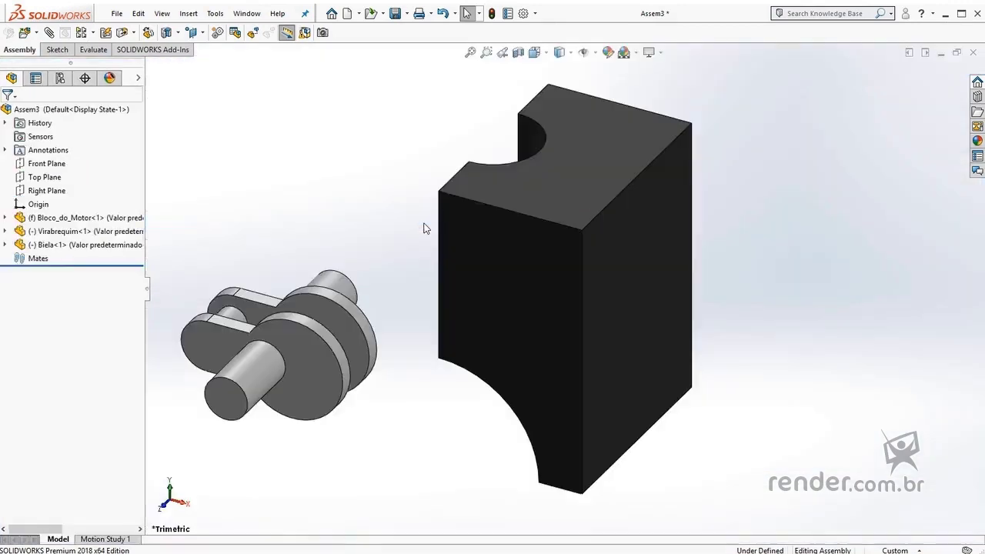
pyautogui.press('z')
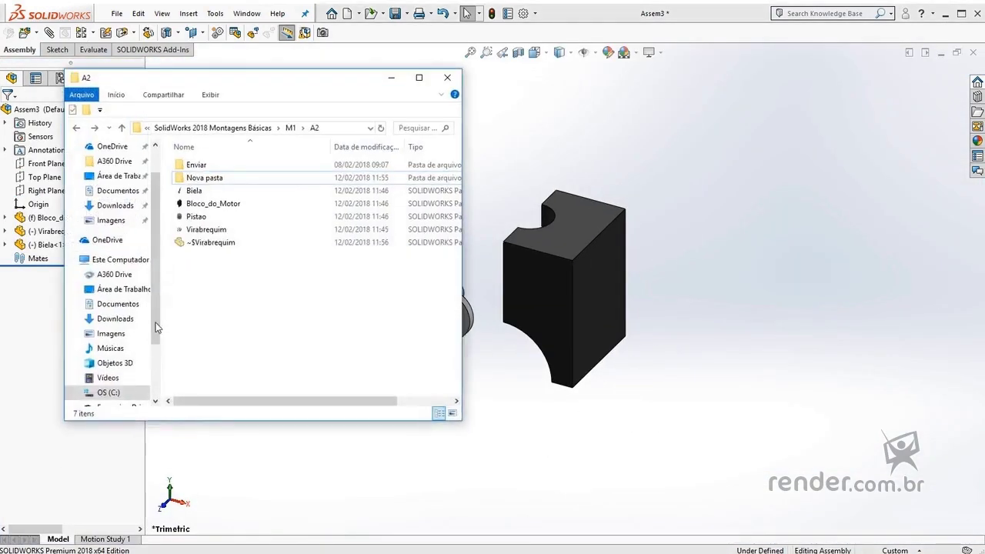
# - Drag the Pistao piston file from the A2 folder into Assem3 above the engine block
pyautogui.click(192, 218)
pyautogui.moveTo(193, 218); pyautogui.dragTo(560, 159)
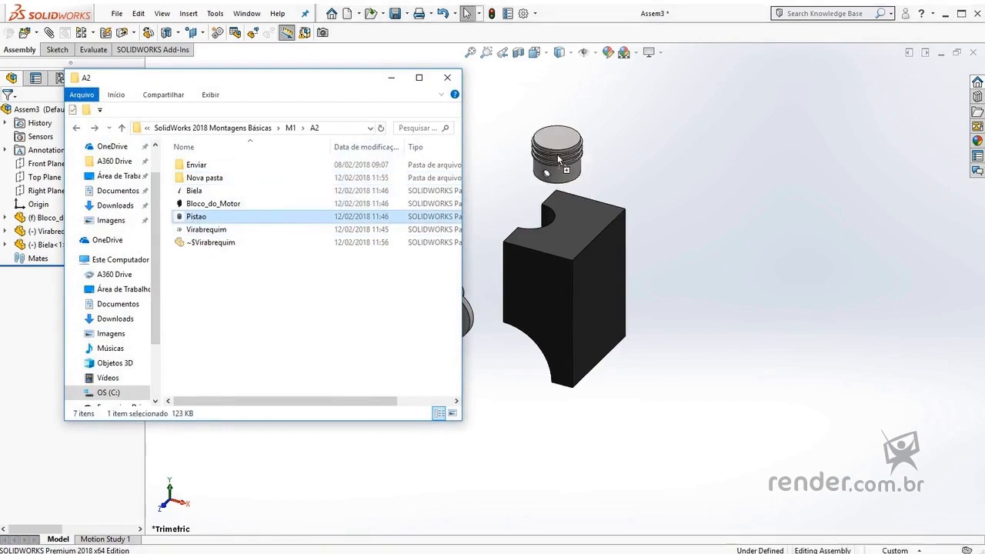
pyautogui.click(393, 78)
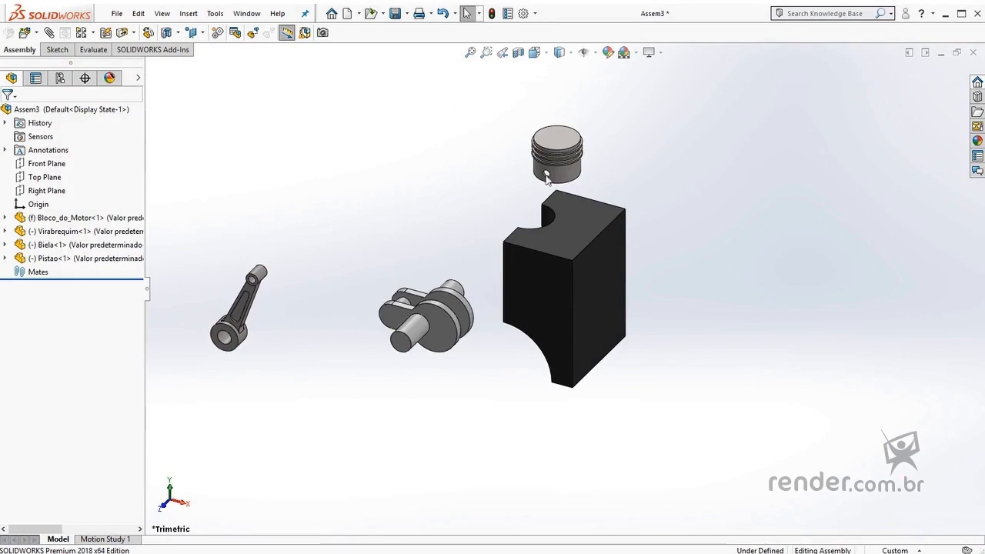
# - Ctrl-drag Biela<1> from the FeatureManager tree to add a second connecting rod, Biela<2>
pyautogui.click(68, 247)
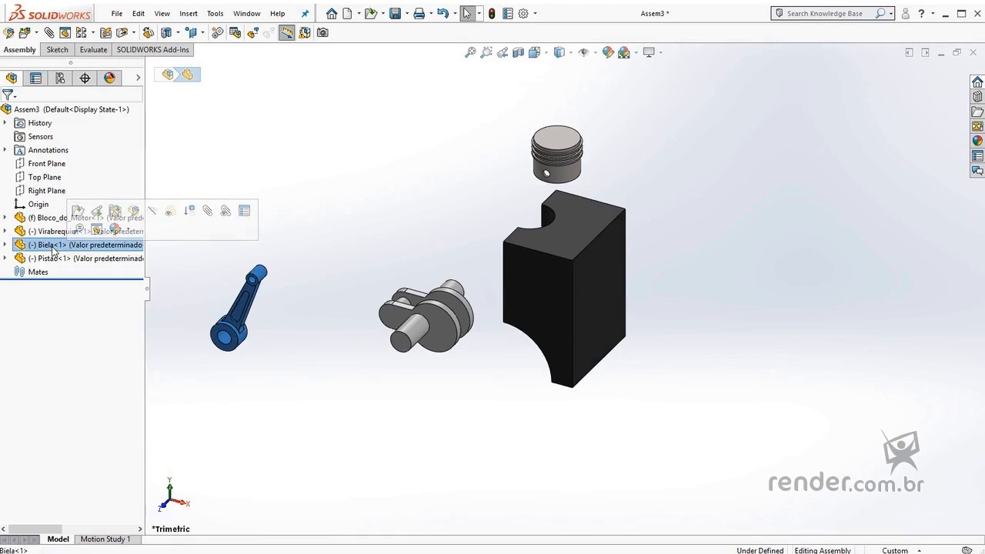
pyautogui.keyDown('ctrl'); pyautogui.moveTo(54, 250); pyautogui.dragTo(362, 222); pyautogui.keyUp('ctrl')
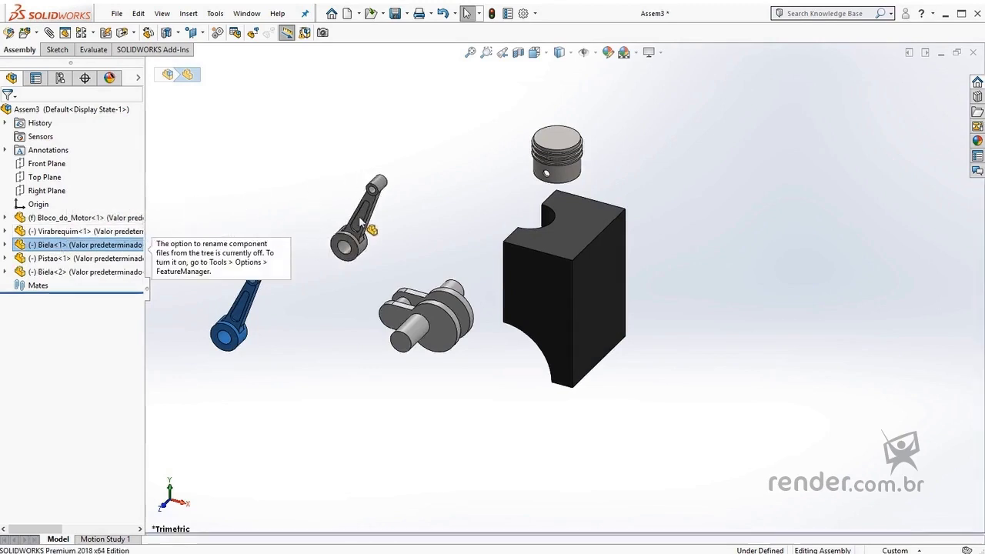
pyautogui.click(282, 185)
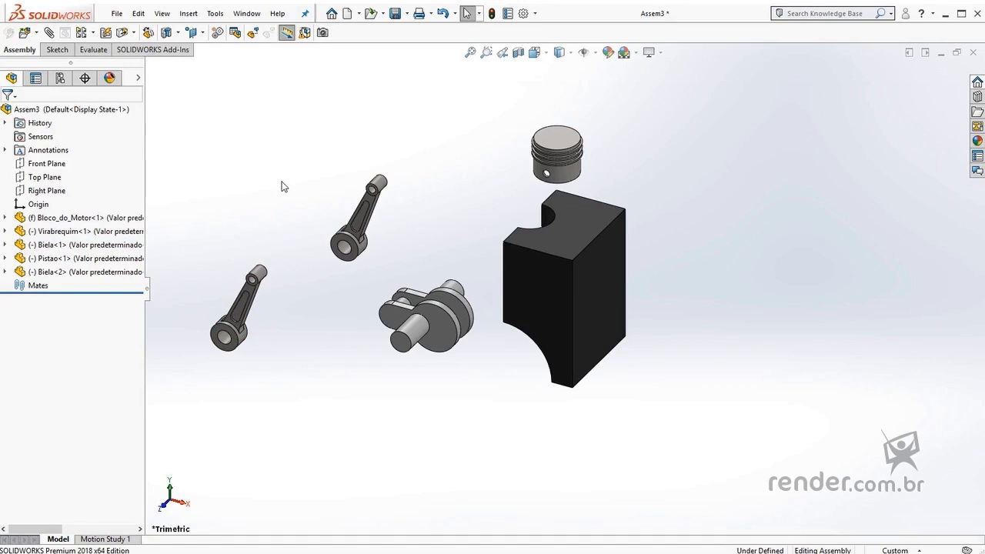
# - Ctrl-drag the crankshaft to add a second copy, Virabrequim<2>, at the lower left
pyautogui.scroll(-1, 377, 334)
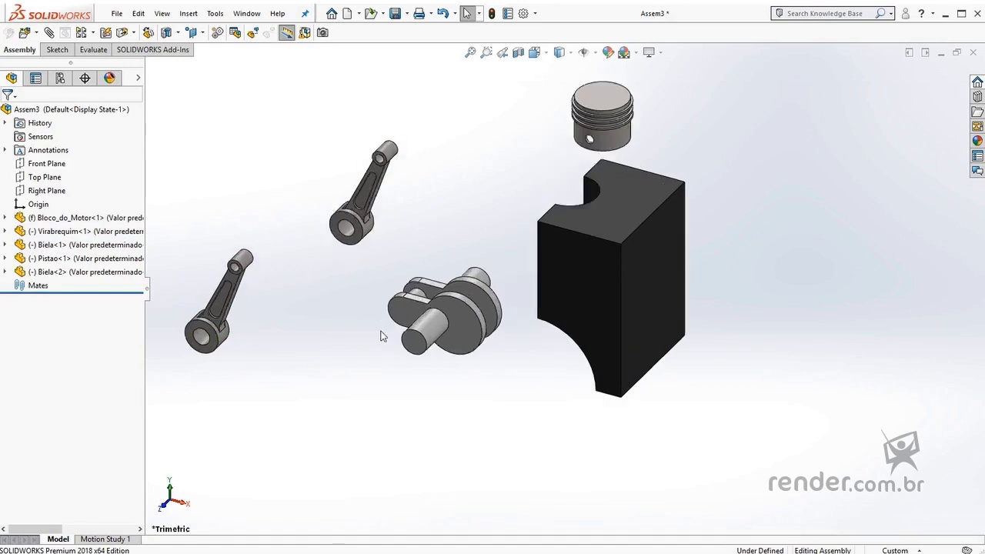
pyautogui.scroll(-2, 383, 334)
pyautogui.click(428, 314)
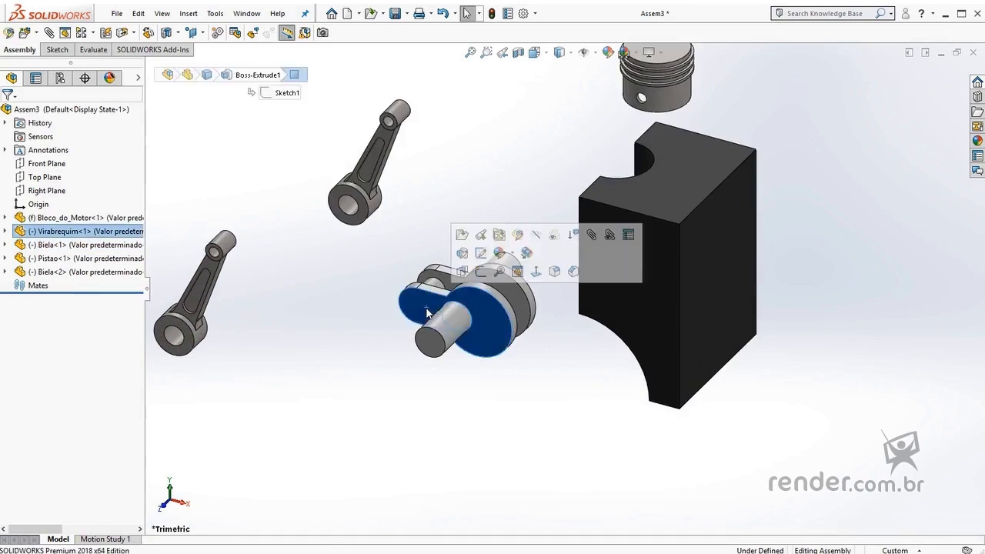
pyautogui.keyDown('ctrl'); pyautogui.moveTo(428, 313); pyautogui.dragTo(342, 373); pyautogui.keyUp('ctrl')
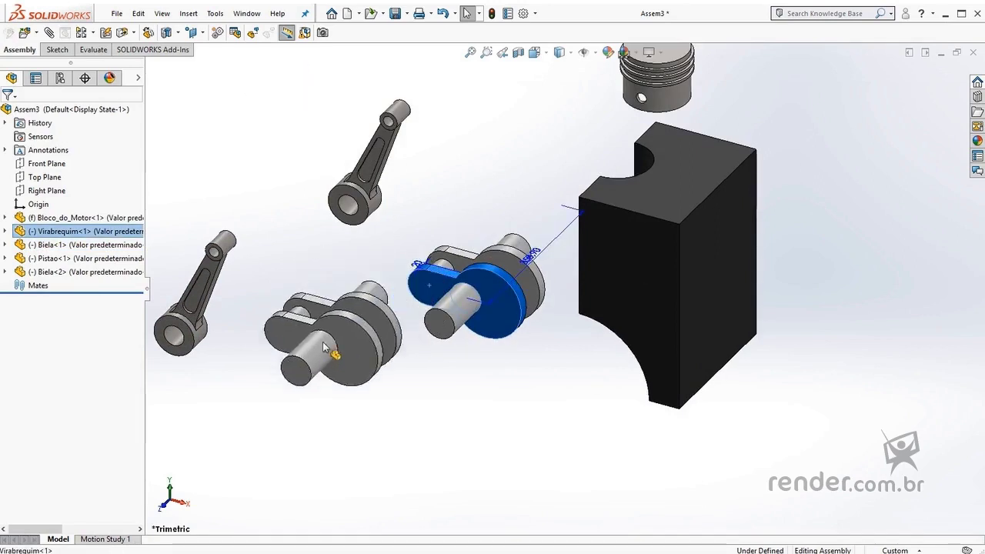
pyautogui.click(441, 404)
pyautogui.scroll(3, 441, 405)
pyautogui.scroll(2, 441, 404)
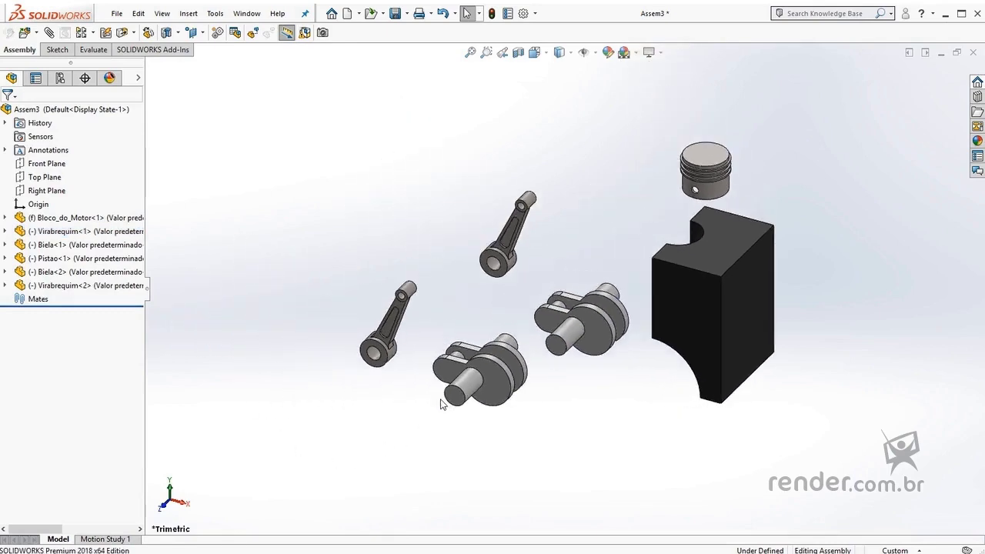
# - Open the Montagem assembly from the Nova pasta folder and expand its seven mates
pyautogui.click(370, 14)
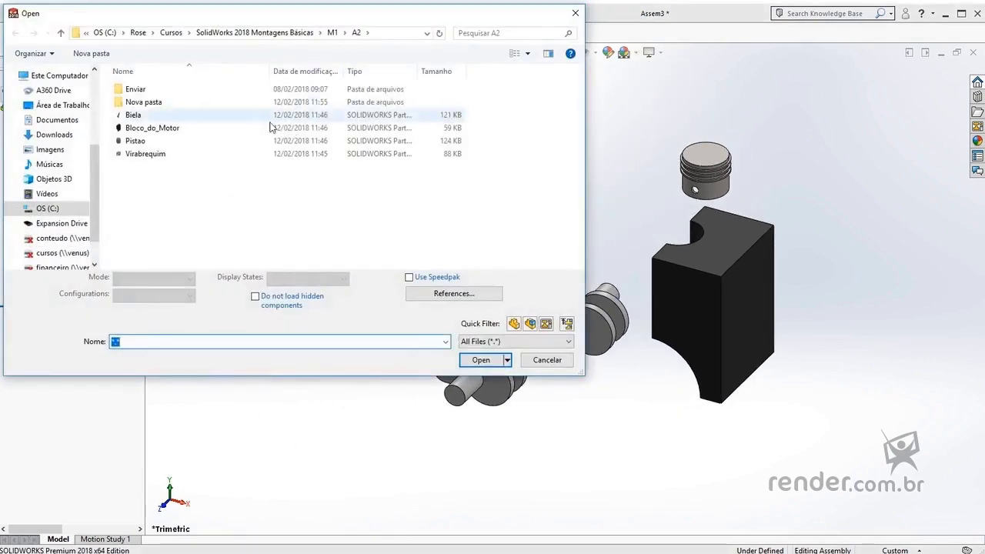
pyautogui.doubleClick(178, 104)
pyautogui.click(154, 115)
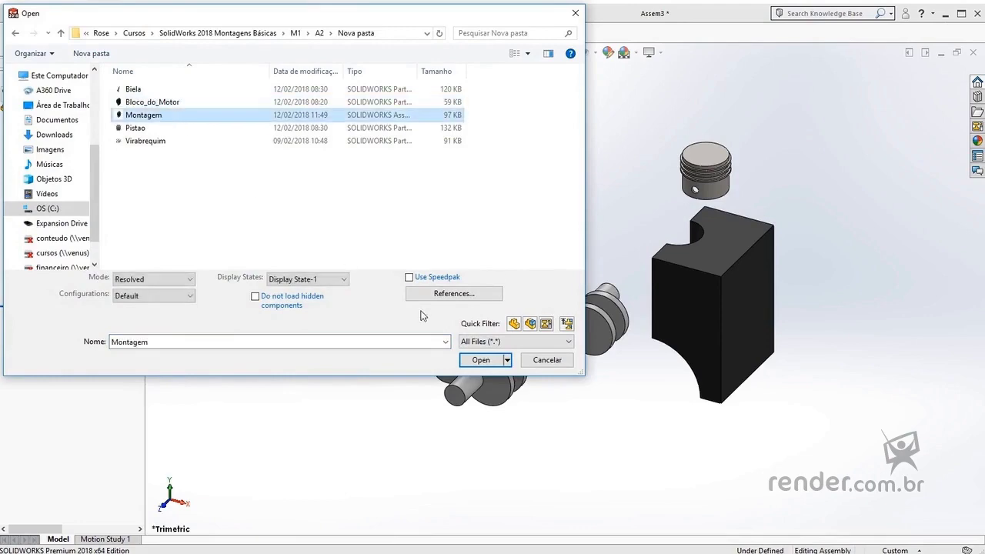
pyautogui.click(477, 360)
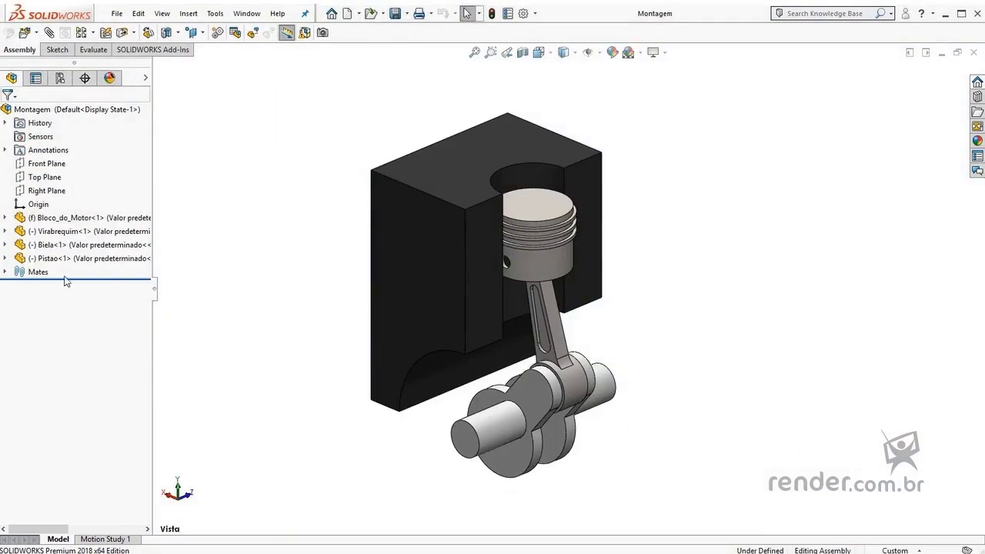
pyautogui.click(5, 273)
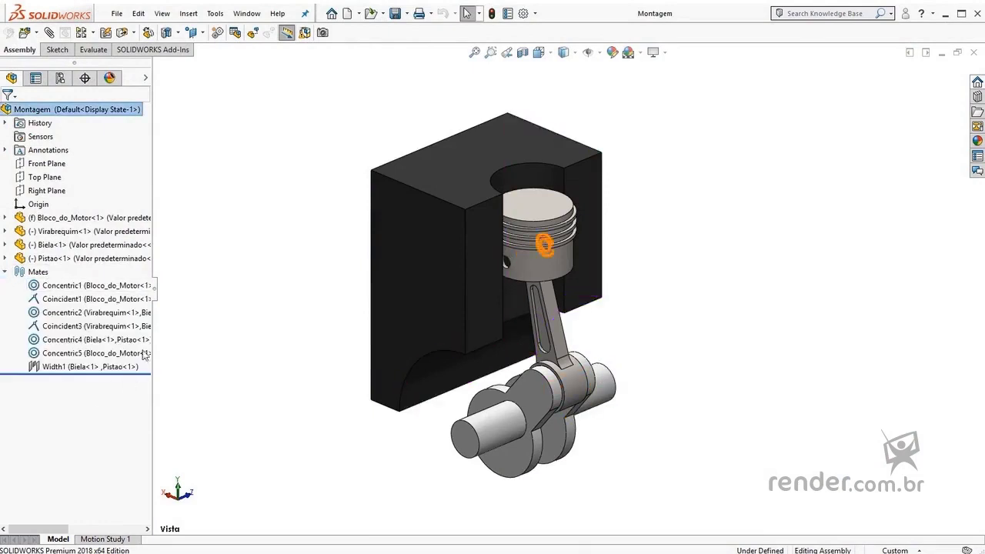
# - Turn the crankshaft to reposition the connecting rod and piston
pyautogui.moveTo(497, 453)
pyautogui.mouseDown()
pyautogui.moveTo(457, 456)
pyautogui.moveTo(462, 403)
pyautogui.moveTo(496, 460)
pyautogui.moveTo(510, 416)
pyautogui.mouseUp()
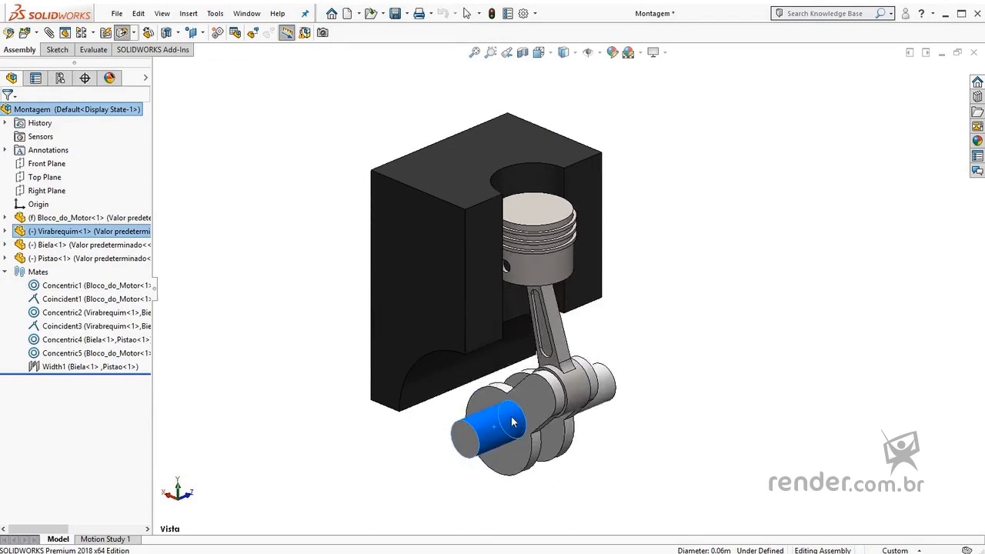
pyautogui.click(675, 429)
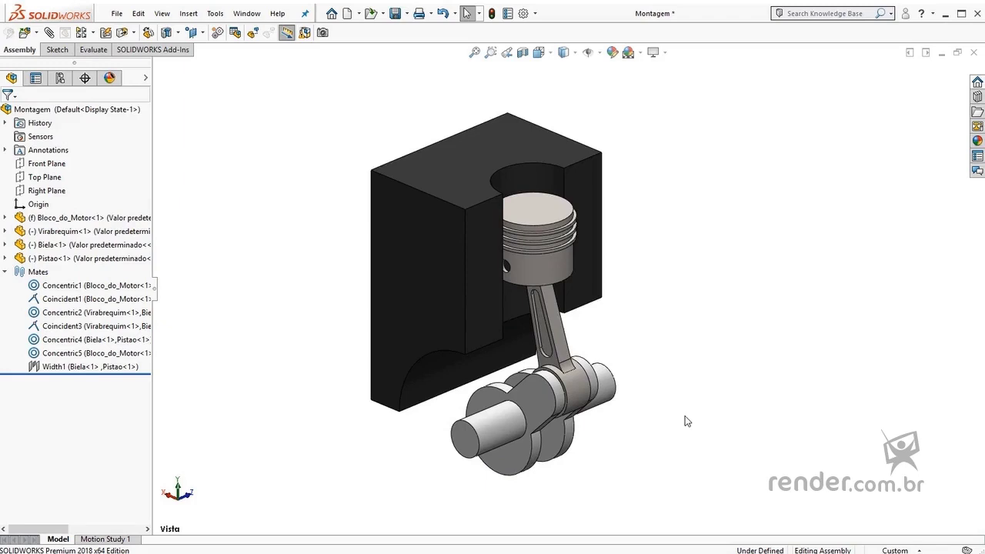
pyautogui.click(214, 13)
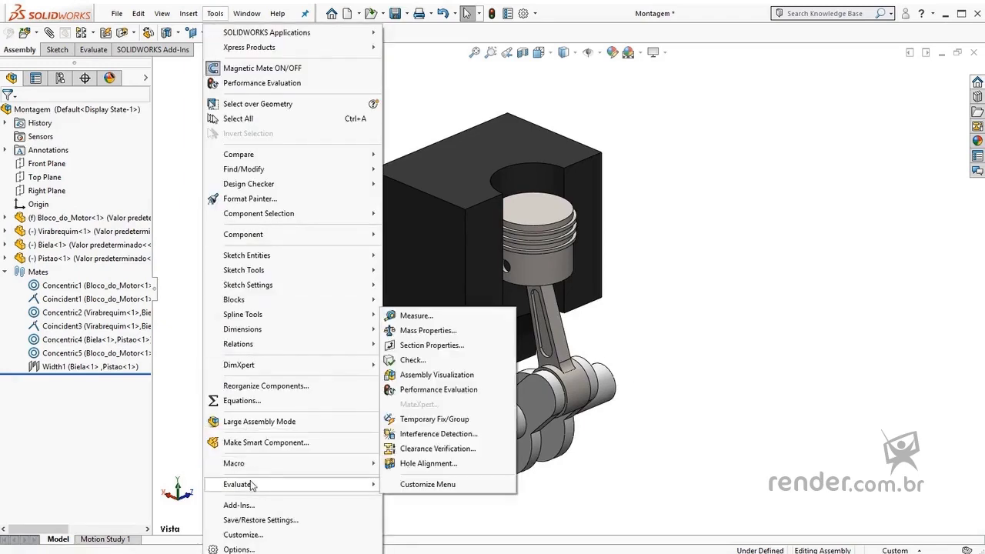
pyautogui.moveTo(237, 484)
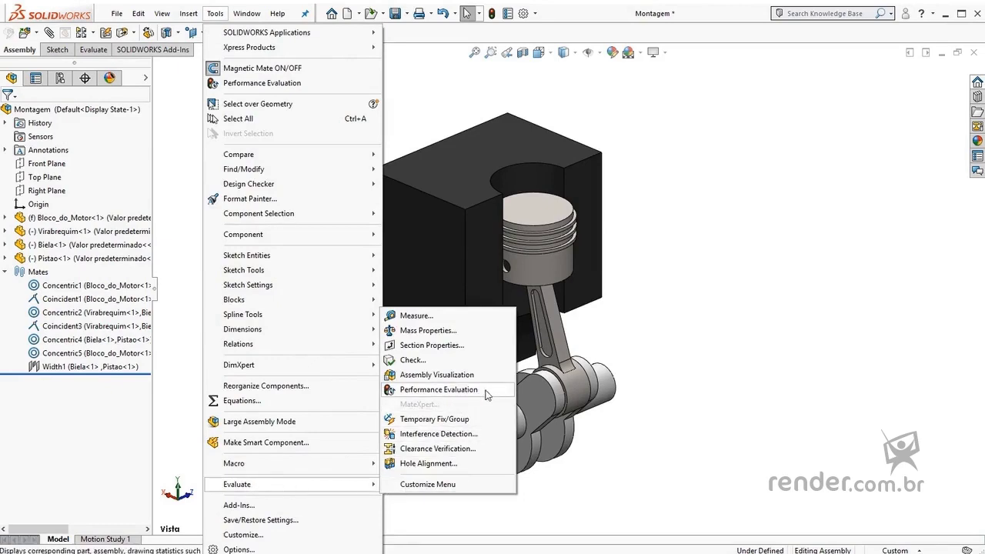
# - Run Performance Evaluation, review the statistics showing 4 components, and close the report
pyautogui.click(499, 391)
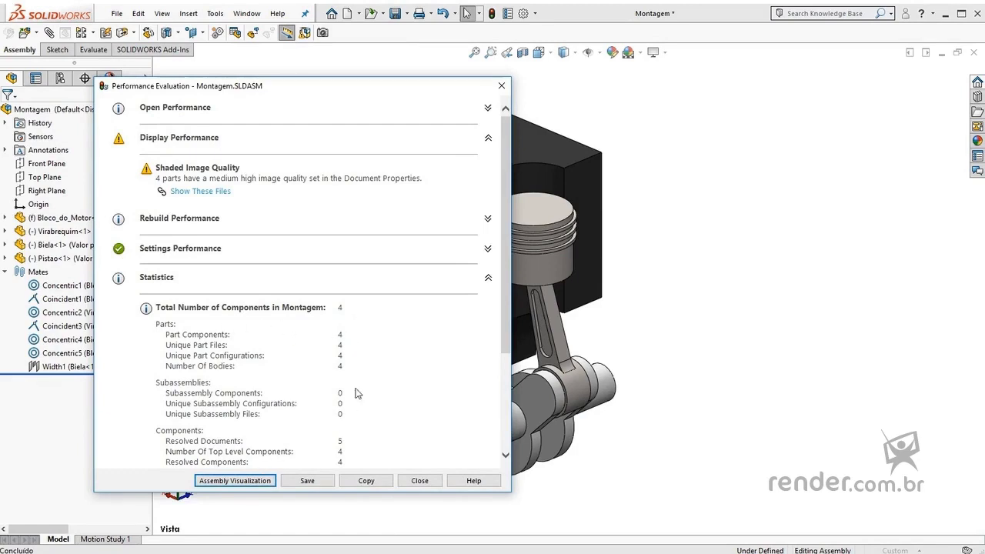
pyautogui.scroll(-1, 381, 376)
pyautogui.scroll(-3, 381, 376)
pyautogui.scroll(-1, 380, 375)
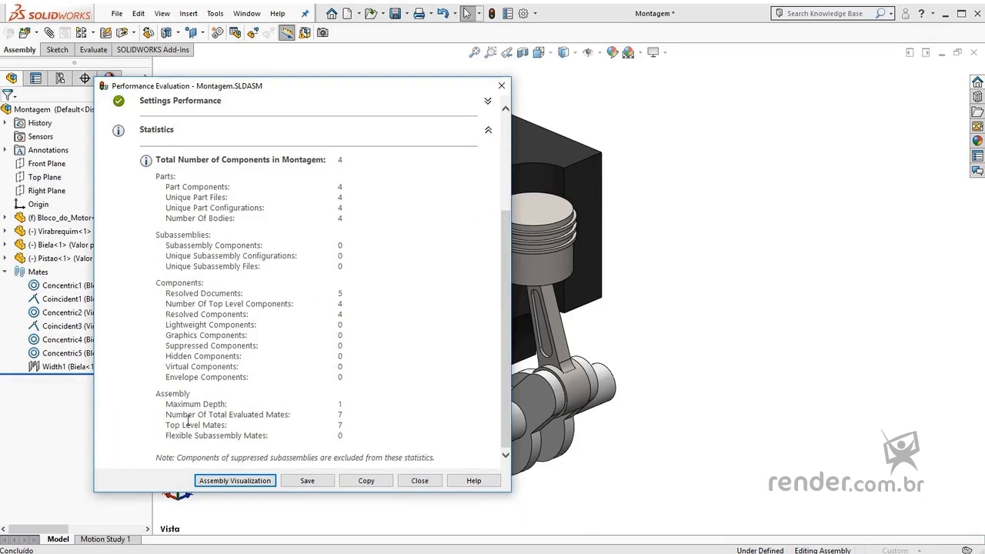
pyautogui.scroll(3, 375, 197)
pyautogui.scroll(3, 375, 197)
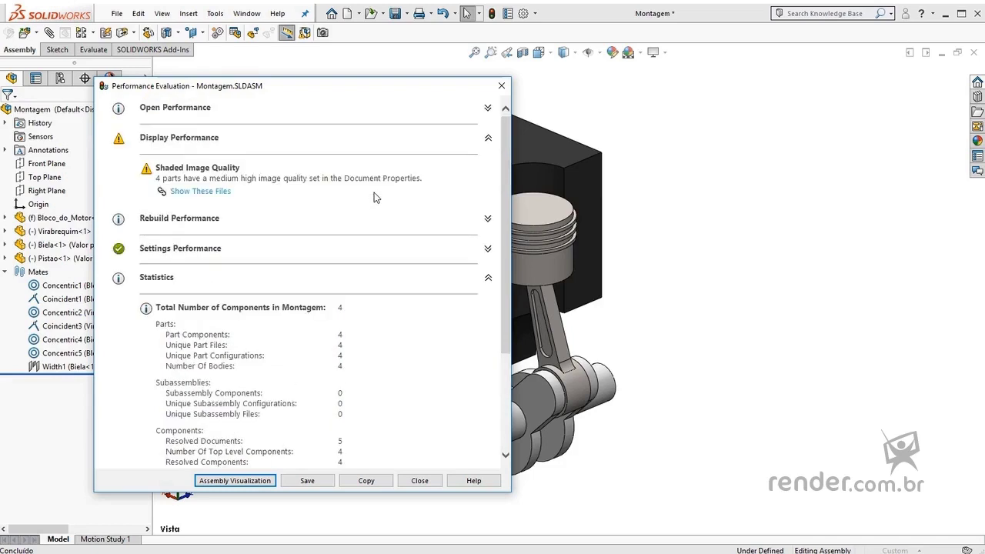
pyautogui.click(502, 86)
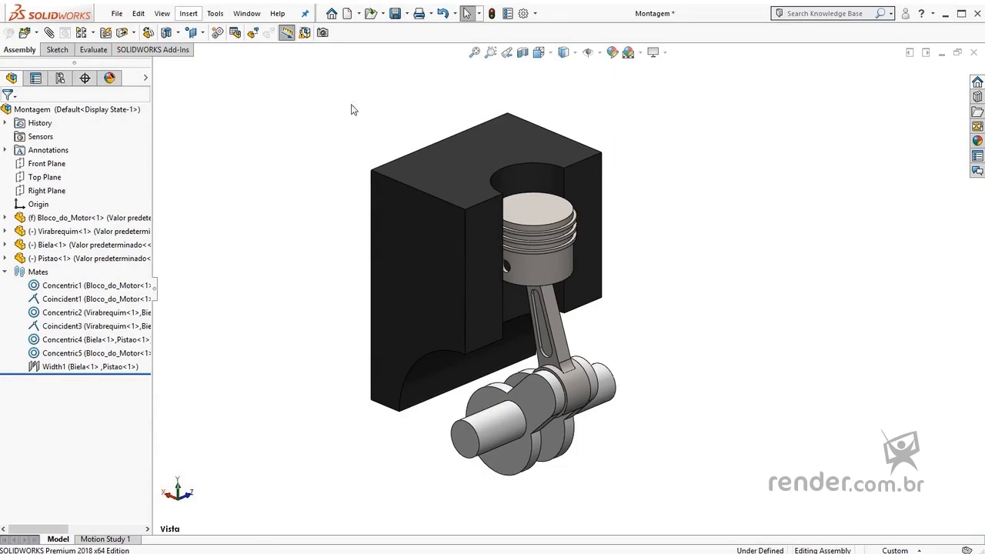
pyautogui.click(85, 219)
pyautogui.click(80, 231)
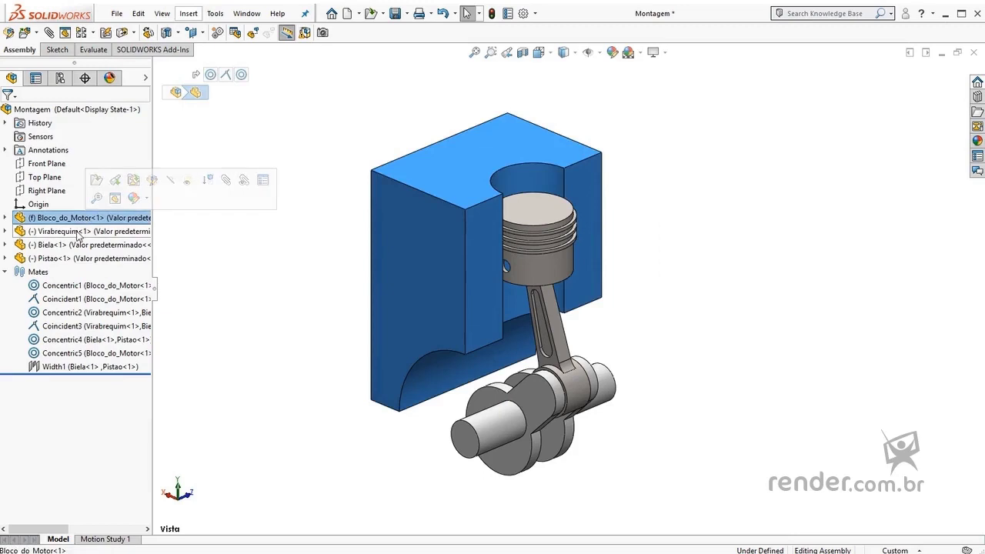
pyautogui.click(74, 245)
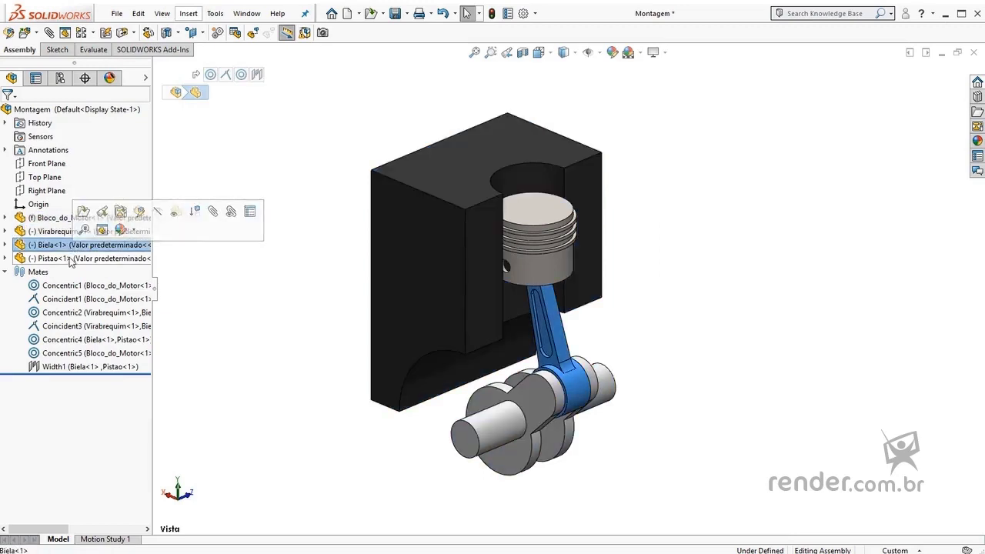
pyautogui.click(75, 259)
pyautogui.click(218, 295)
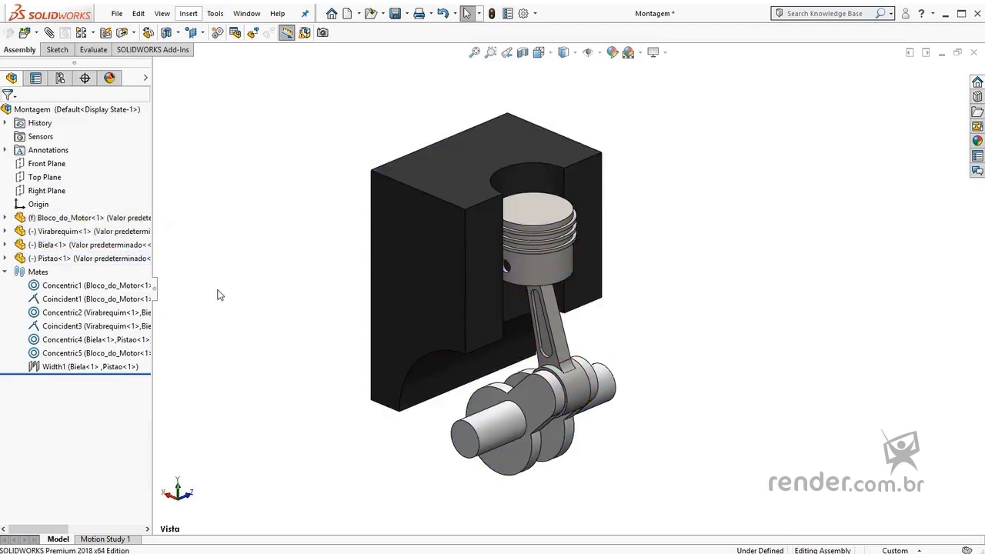